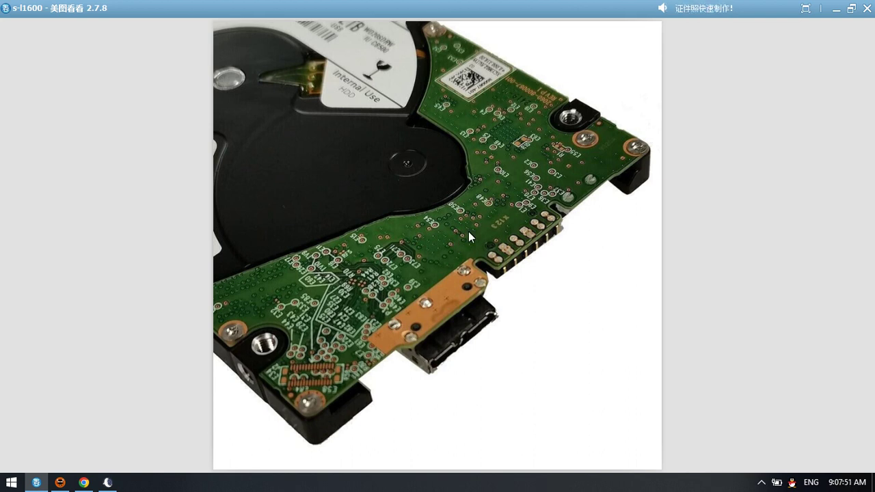
# Advance the viewer to the photo of the programmer board cabled to a ThinkPad laptop.
pyautogui.click(846, 245)
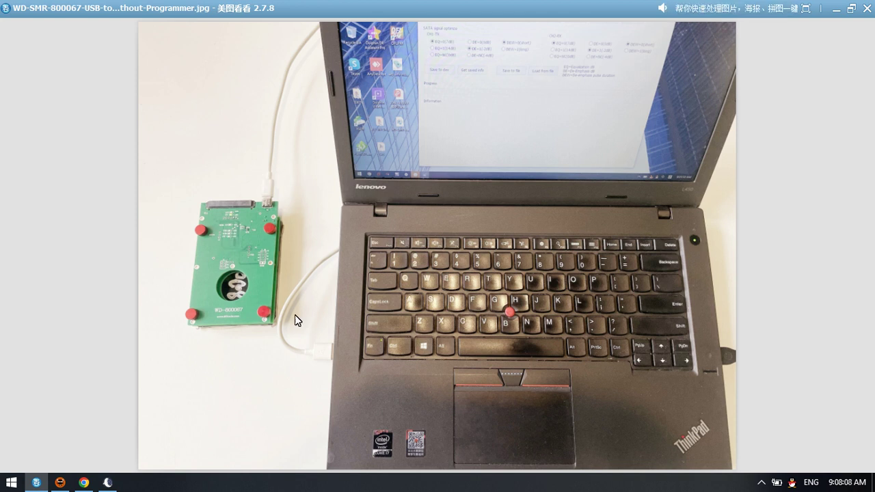
pyautogui.moveTo(134, 471)
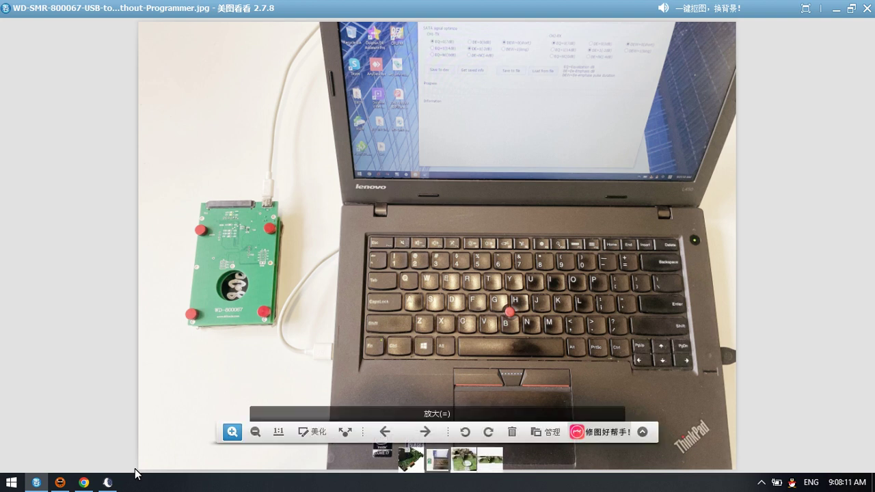
# Minimize the photo viewer and launch WDMcuConsole.exe from the desktop.
pyautogui.click(835, 8)
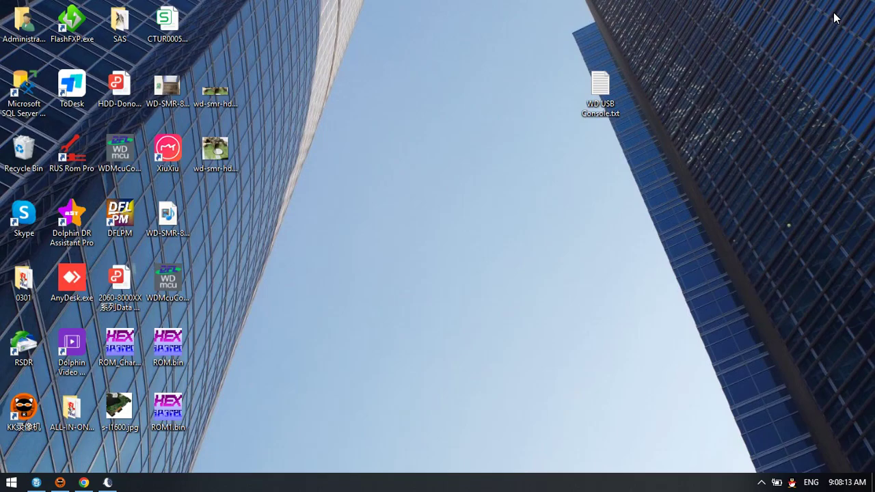
pyautogui.click(172, 281)
pyautogui.doubleClick(172, 281)
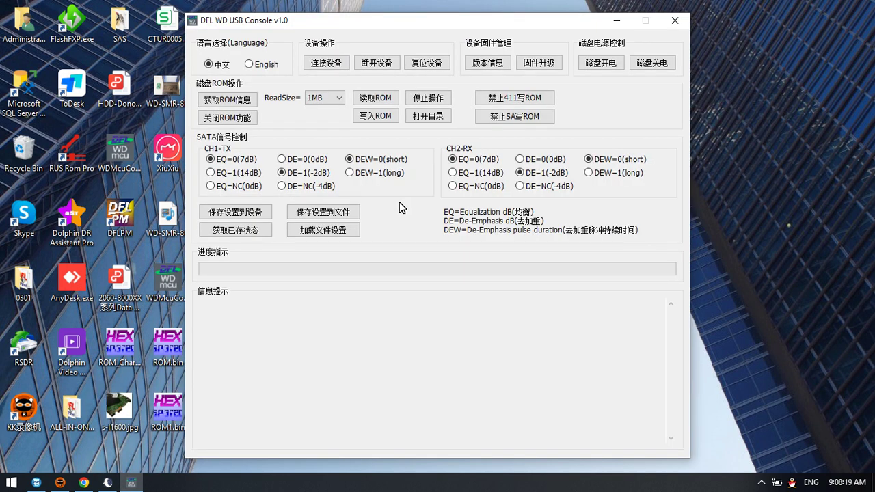
# Switch the console to English, connect the programmer, and read ROM info showing ID=c2 25 34.
pyautogui.click(260, 64)
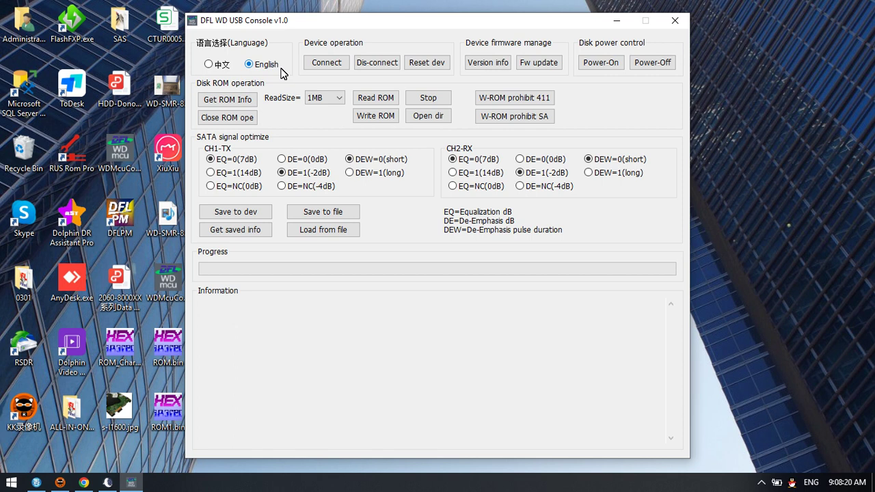
pyautogui.click(329, 65)
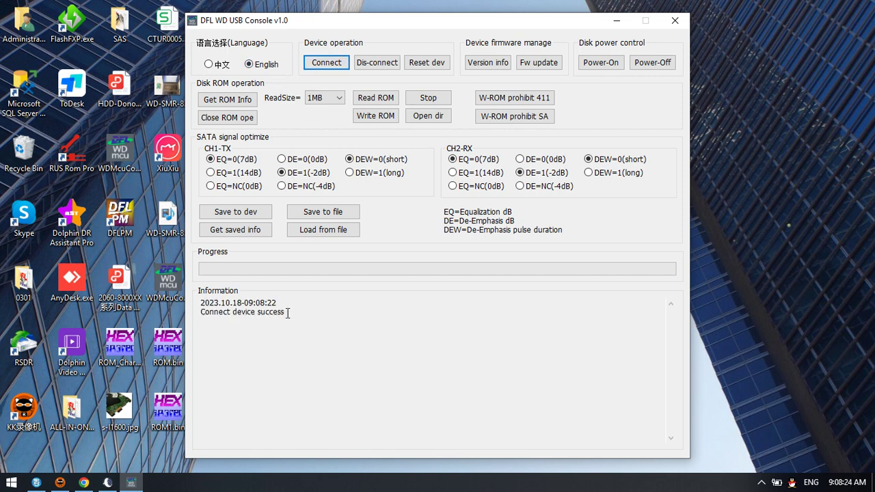
pyautogui.click(233, 101)
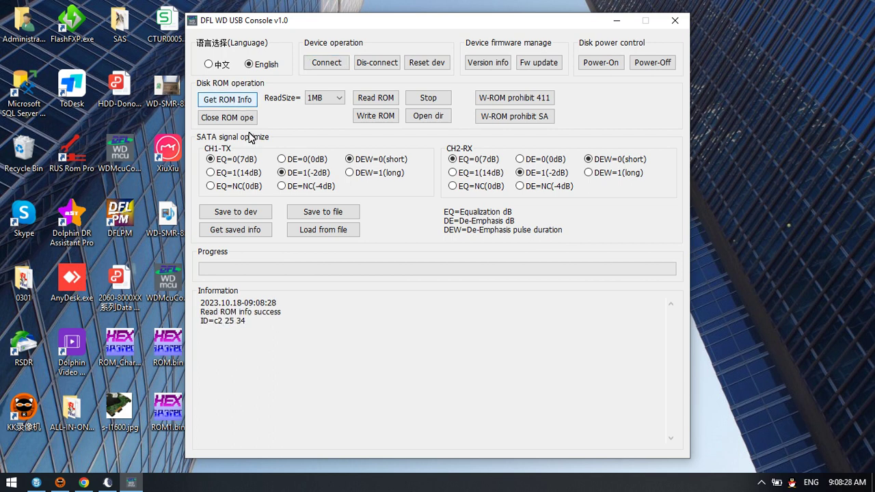
pyautogui.moveTo(256, 323); pyautogui.dragTo(200, 321)
pyautogui.click(278, 323)
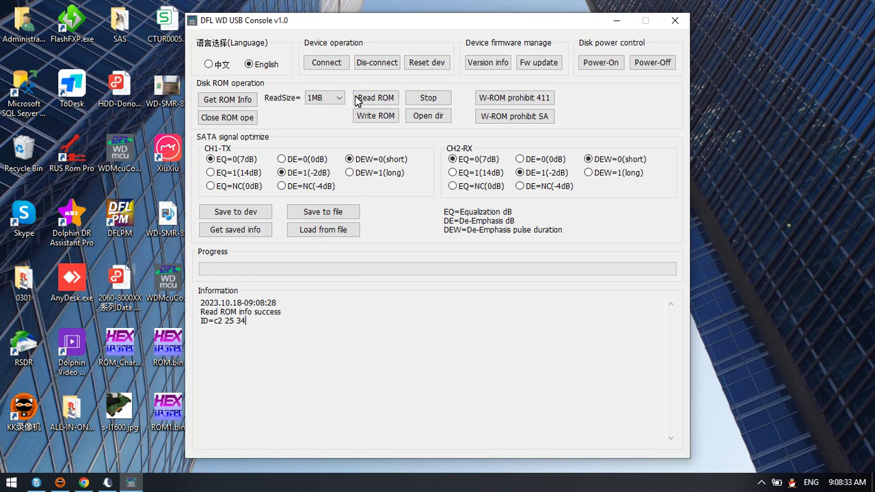
# Read the drive's 1024KB ROM and save it to the desktop as ROM67.bin.
pyautogui.click(380, 99)
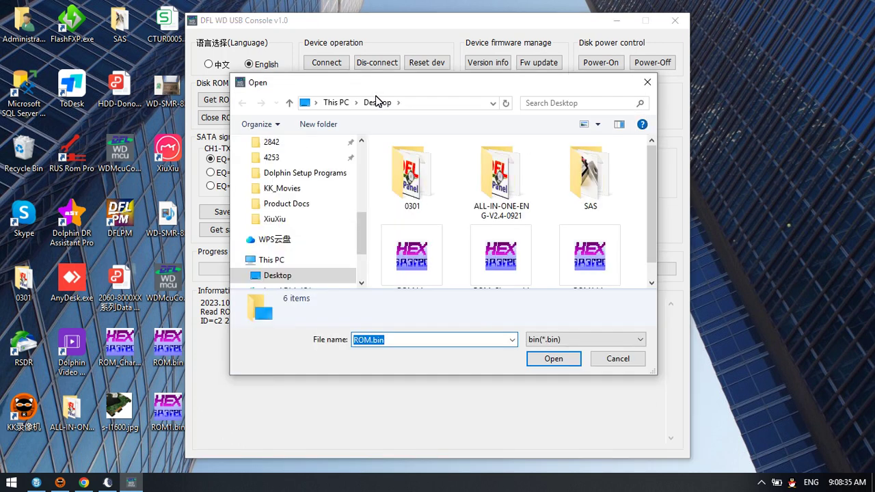
pyautogui.click(371, 341)
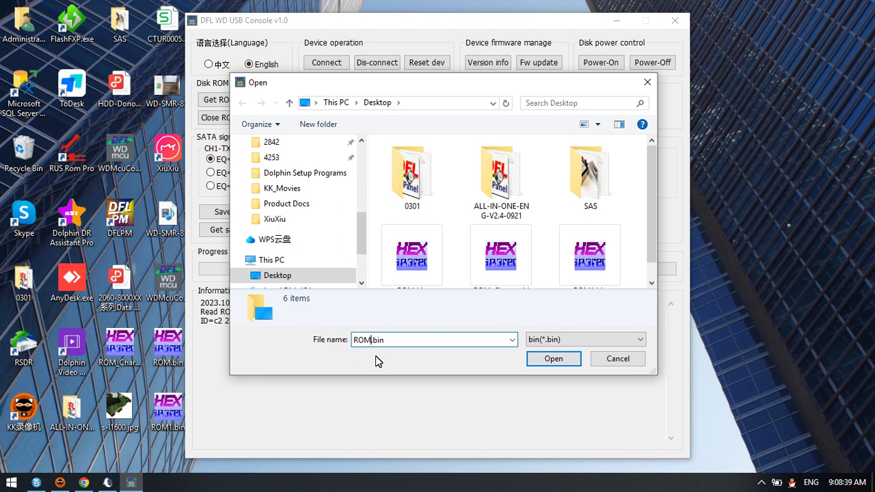
pyautogui.write('67')
pyautogui.click(562, 361)
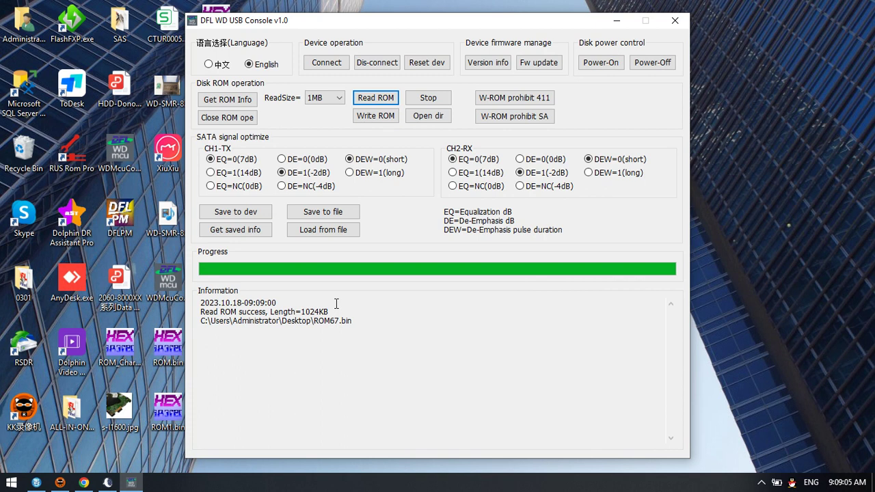
pyautogui.moveTo(348, 311); pyautogui.dragTo(201, 311)
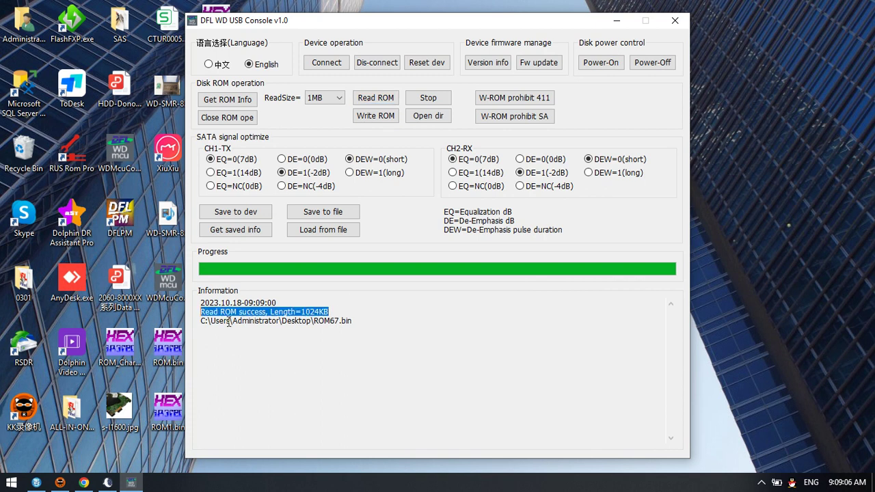
# Run DFLConsole.exe from the ALL-IN-ONE-ENG-V2.4-0921 folder and open the WD module on SATA 0.
pyautogui.click(355, 316)
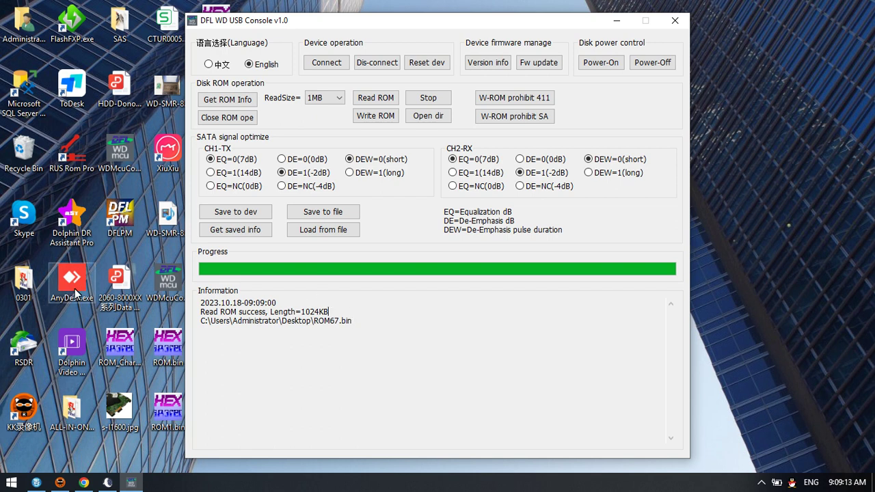
pyautogui.moveTo(390, 22); pyautogui.dragTo(431, 21)
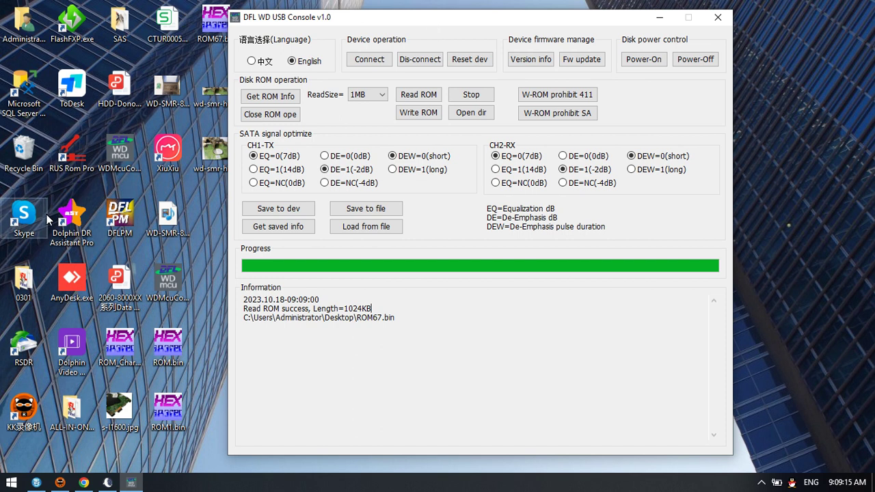
pyautogui.doubleClick(71, 406)
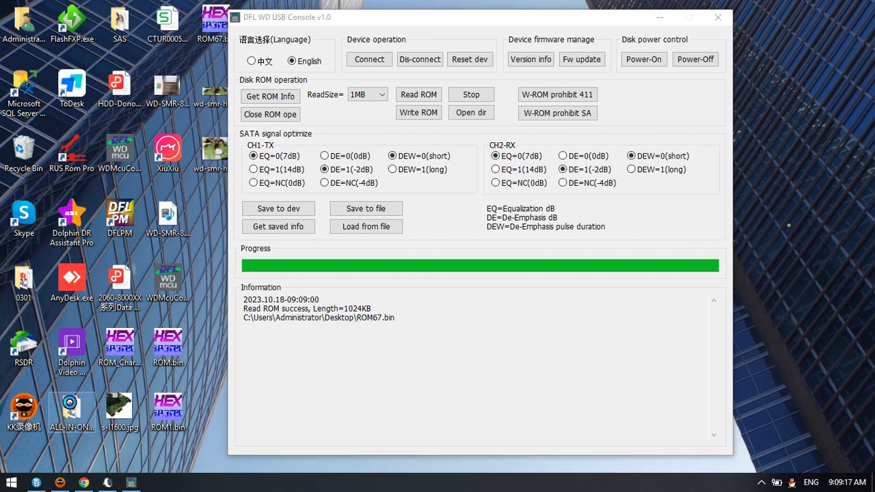
pyautogui.scroll(-3, 48, 390)
pyautogui.click(193, 263)
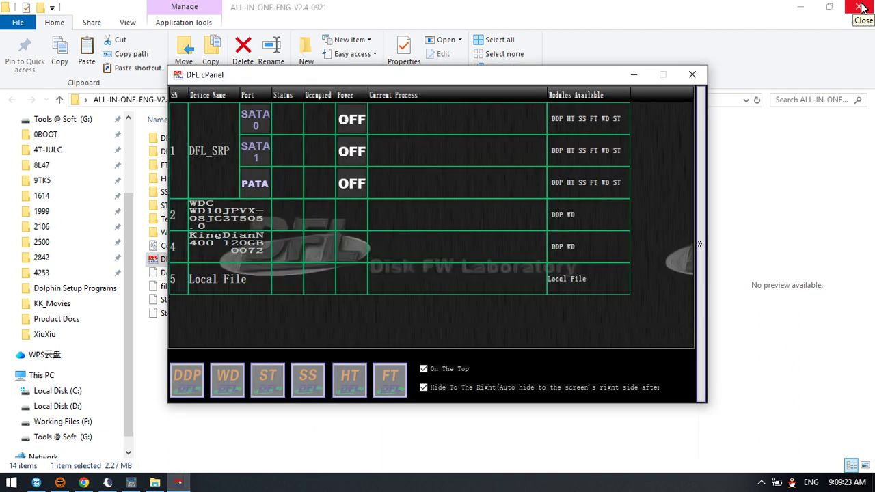
pyautogui.click(291, 129)
pyautogui.click(369, 243)
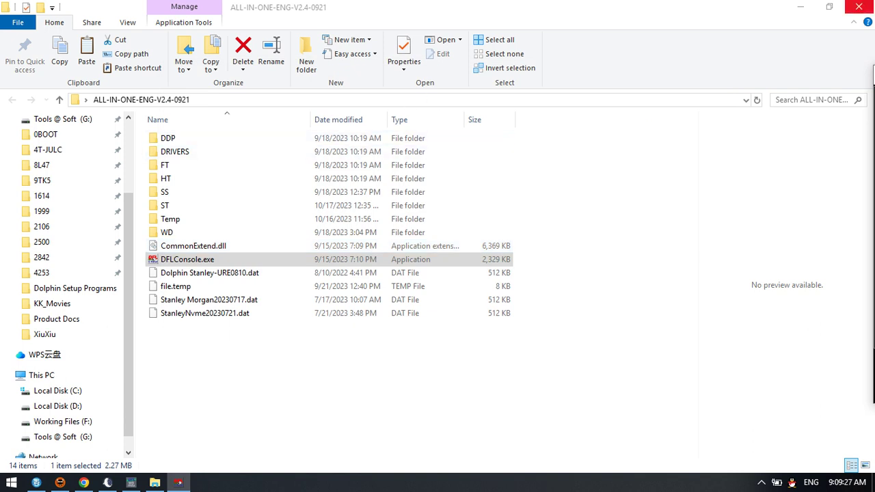
pyautogui.click(858, 6)
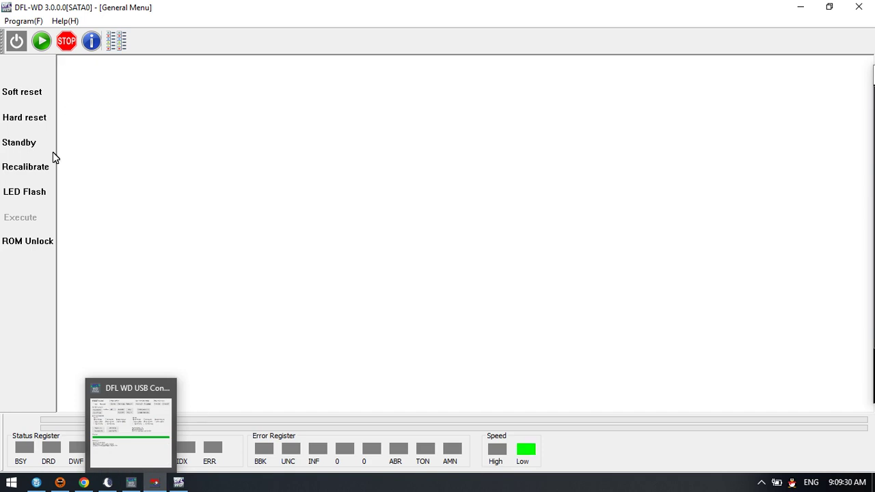
# Unlock Desktop\ROM_Charger.bin into ROM_Charger_Unlock.bin using ROM Unlock.
pyautogui.click(27, 241)
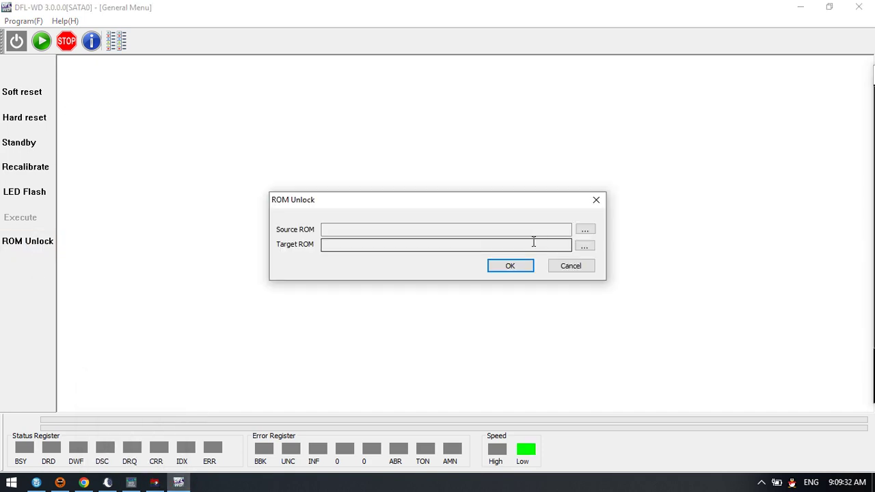
pyautogui.click(583, 229)
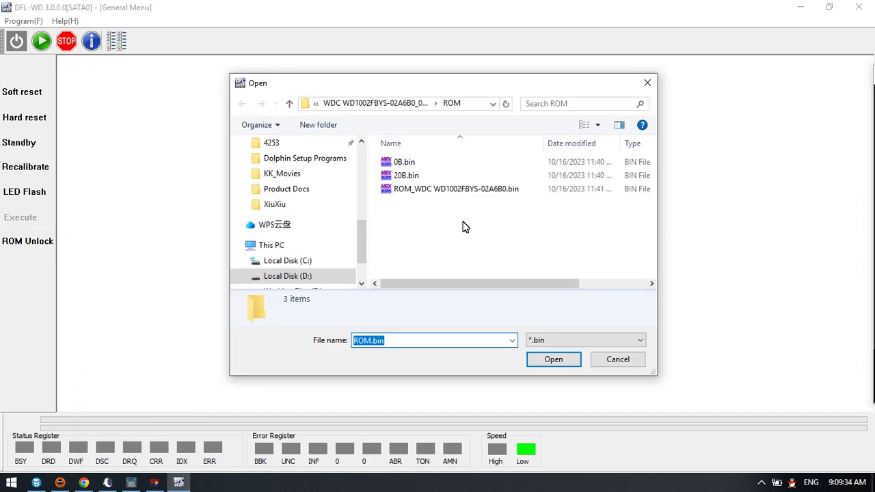
pyautogui.moveTo(364, 246); pyautogui.dragTo(353, 150)
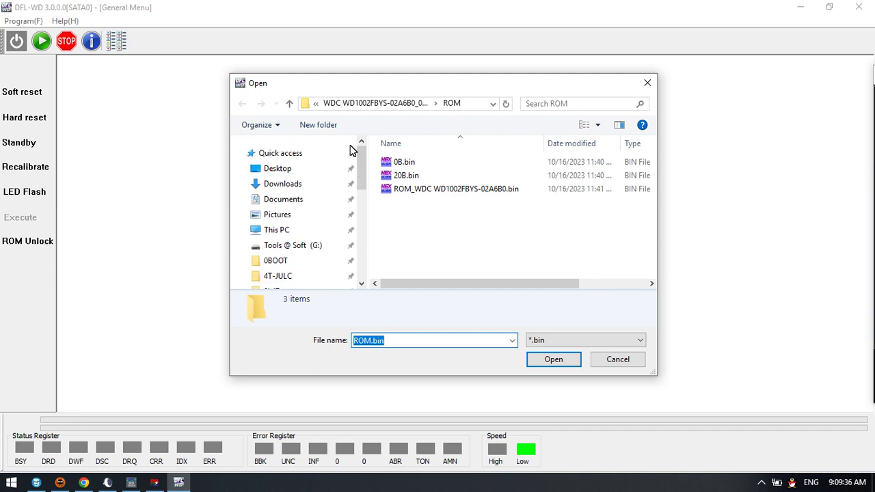
pyautogui.click(287, 170)
pyautogui.scroll(-1, 512, 224)
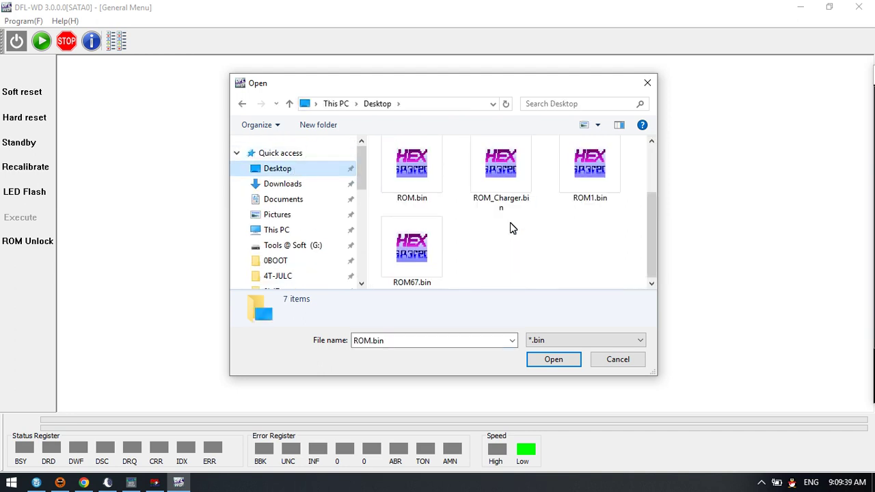
pyautogui.doubleClick(501, 176)
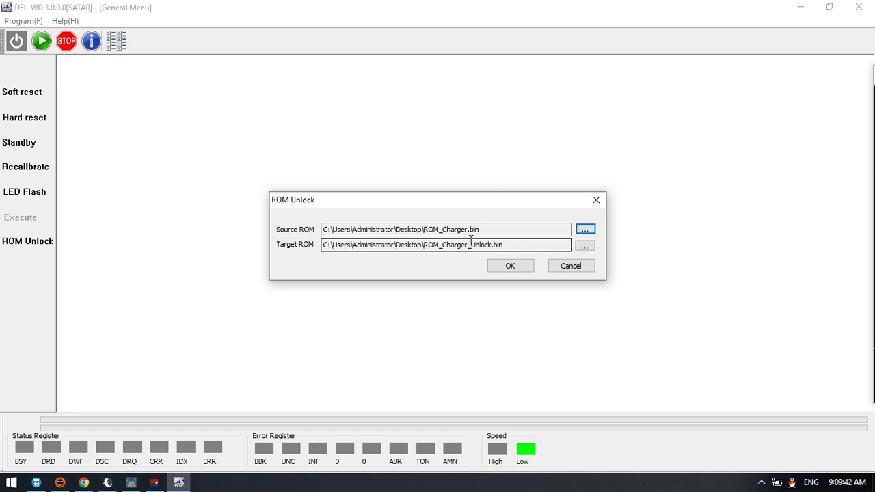
pyautogui.click(510, 264)
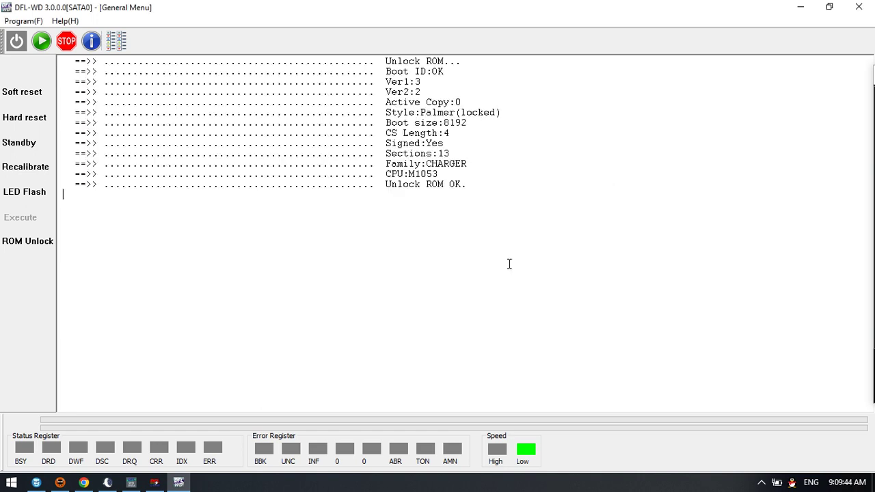
pyautogui.moveTo(385, 184); pyautogui.dragTo(559, 184)
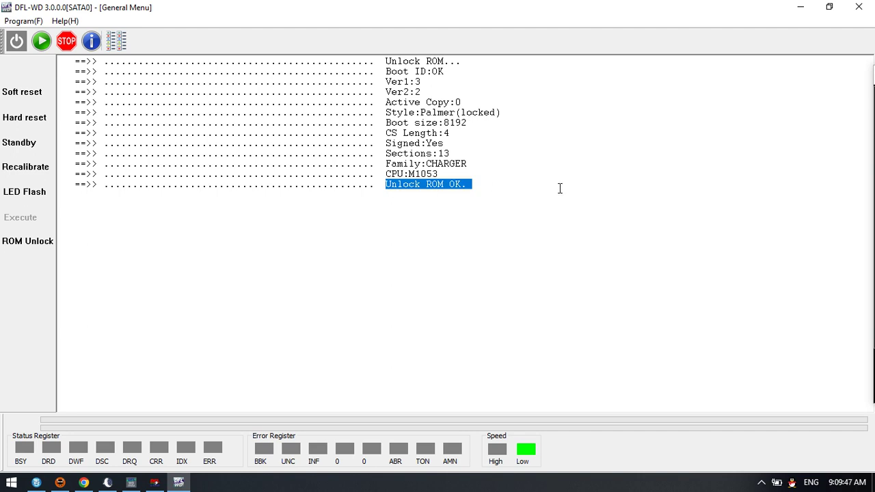
# Close DFL-WD and confirm quitting.
pyautogui.click(570, 188)
pyautogui.click(858, 7)
pyautogui.click(421, 267)
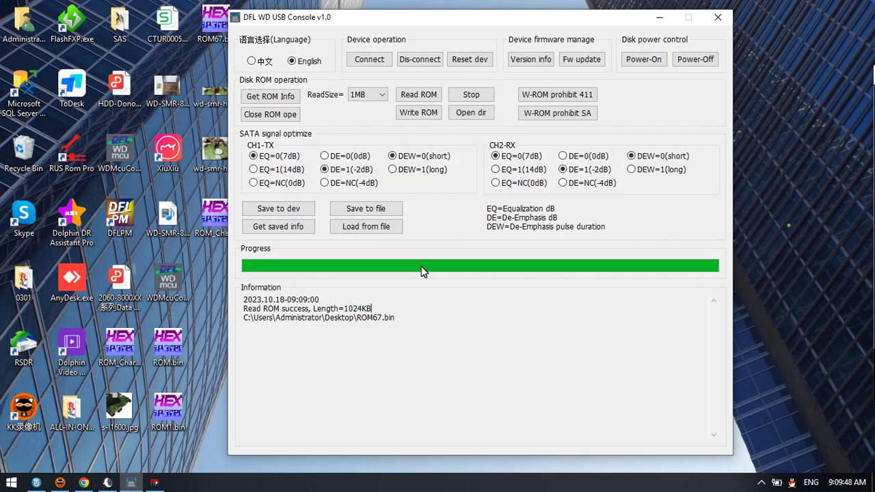
pyautogui.moveTo(356, 17); pyautogui.dragTo(396, 10)
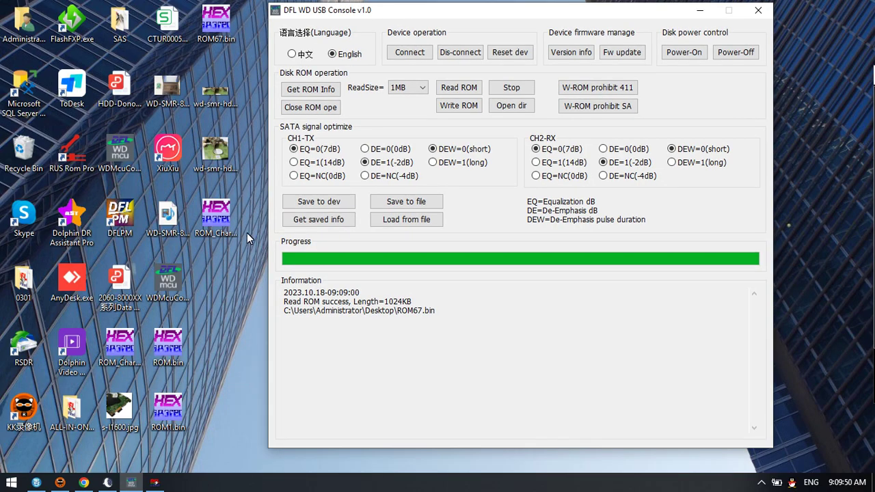
# Start writing ROM_Charger_Unlock.bin from the Desktop to the drive's ROM.
pyautogui.click(225, 225)
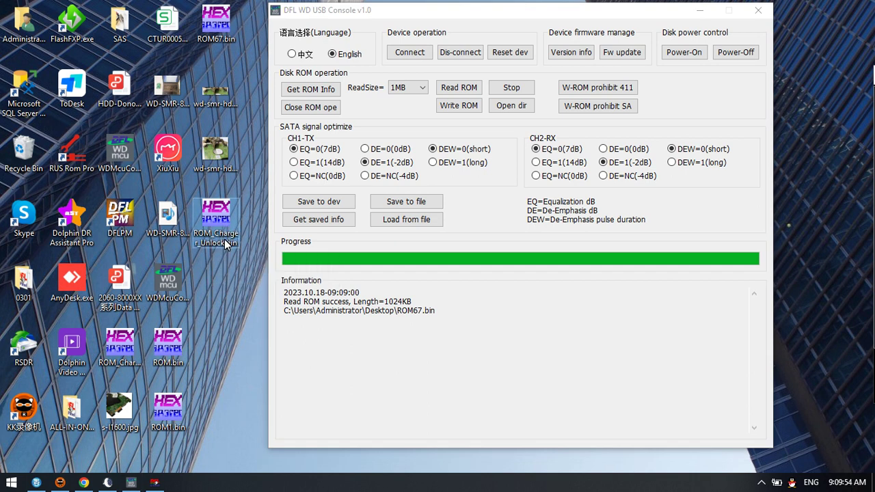
pyautogui.click(454, 110)
pyautogui.scroll(-2, 511, 228)
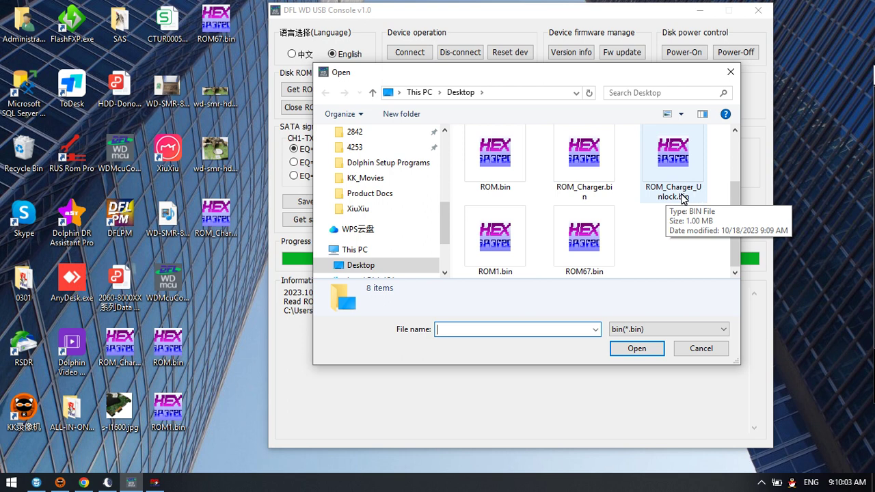
pyautogui.moveTo(682, 73); pyautogui.dragTo(618, 137)
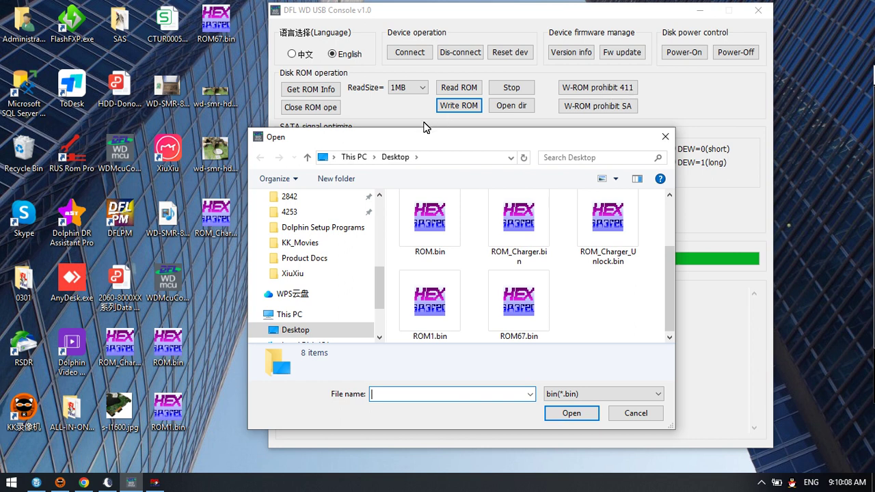
pyautogui.doubleClick(622, 233)
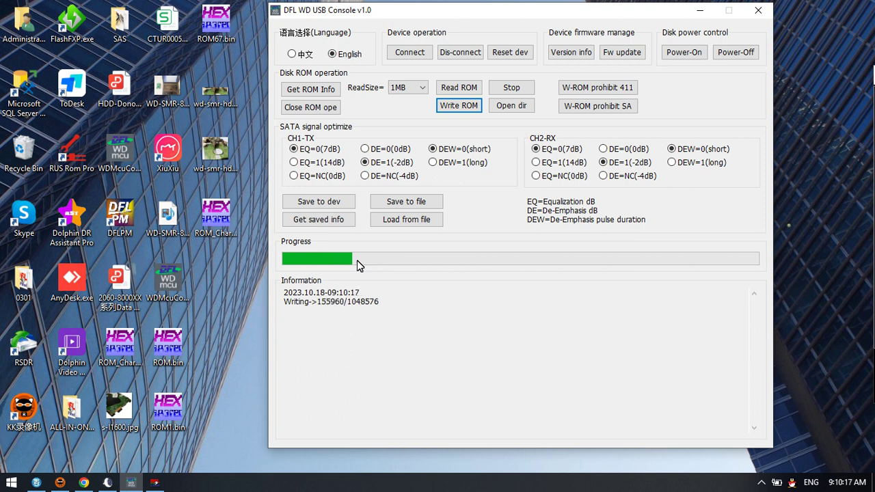
# Wait for the write to finish and highlight the Write ROM success, Length=1024KB report.
pyautogui.click(225, 235)
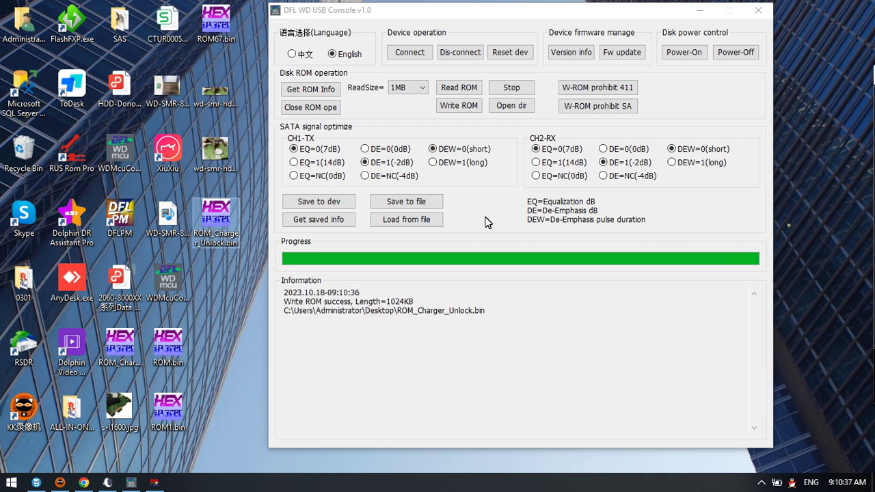
pyautogui.click(516, 313)
pyautogui.moveTo(516, 313); pyautogui.dragTo(271, 295)
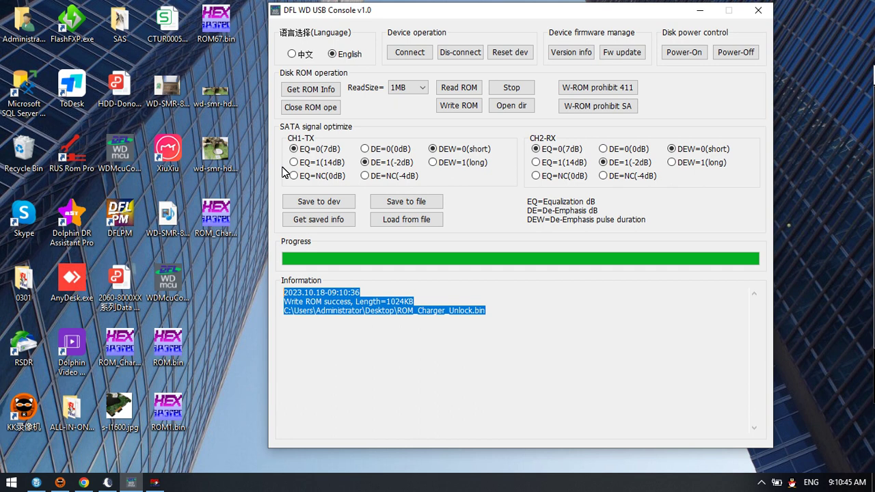
pyautogui.moveTo(92, 485)
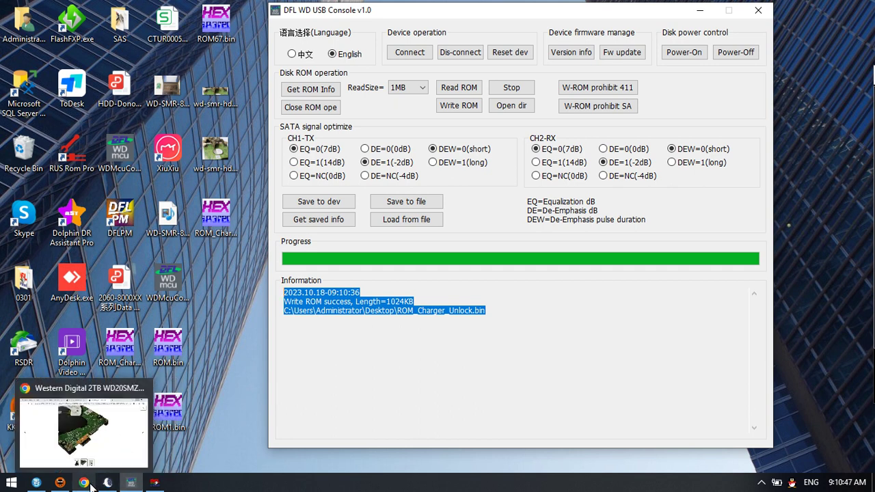
# Show the adapter-board photo in 美图看看, then bring the console back in front of it.
pyautogui.click(36, 482)
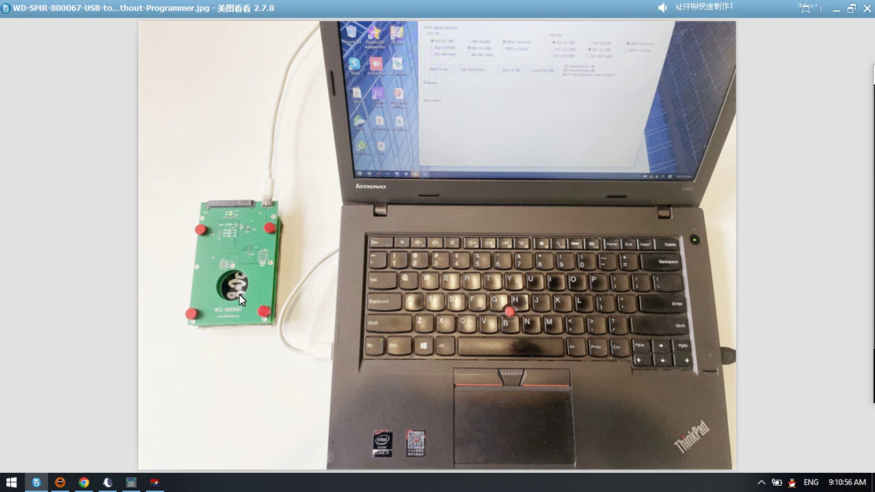
pyautogui.click(130, 481)
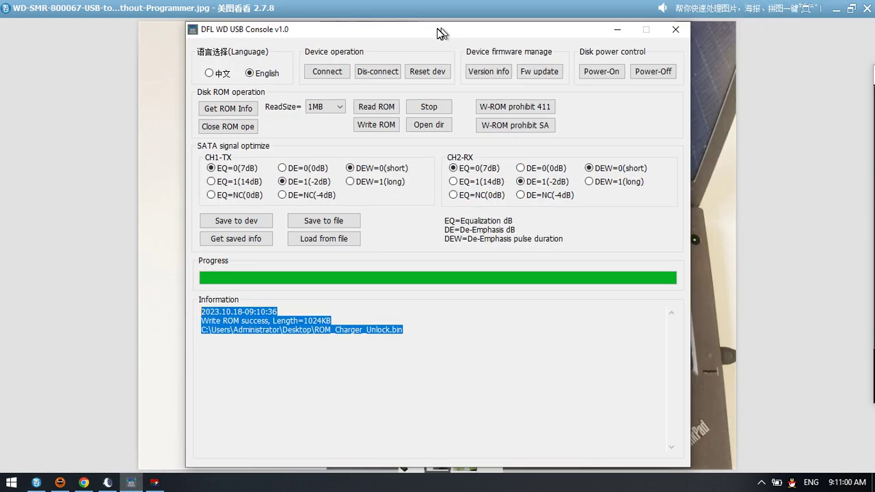
pyautogui.moveTo(437, 32); pyautogui.dragTo(443, 27)
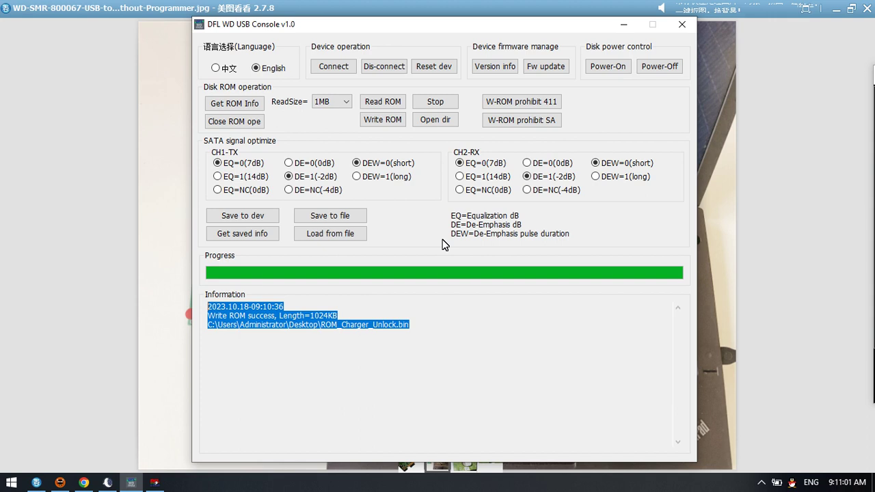